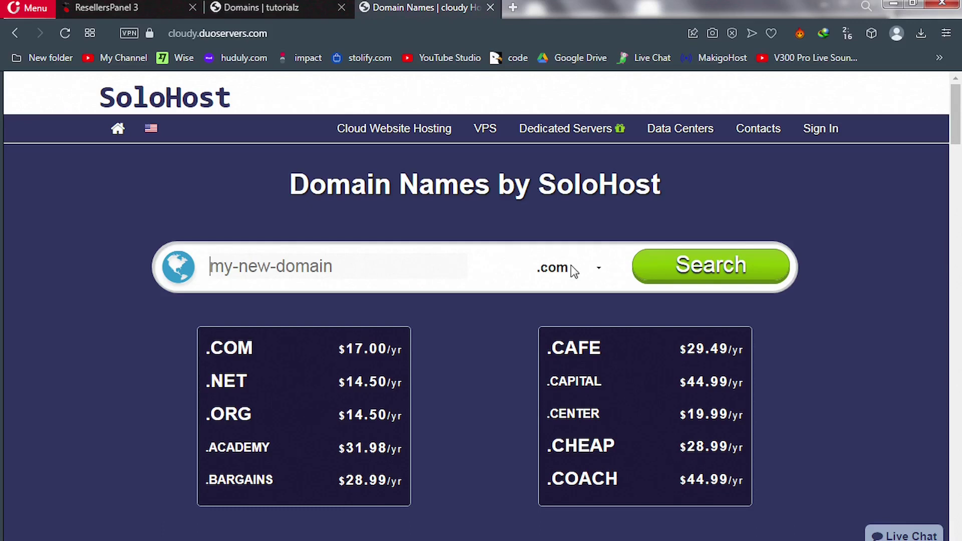
Step: Switch to the tutorialz storefront's domains page, where .ACADEMY shows at $29.49/yr
left_click(280, 7)
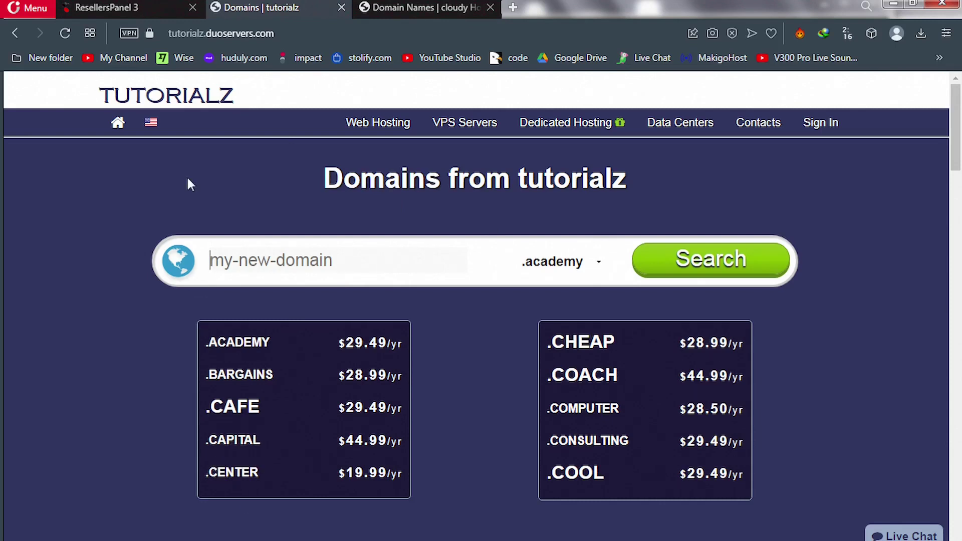
Step: Return to ResellersPanel and go to My Offers > Domain Offers
left_click(120, 10)
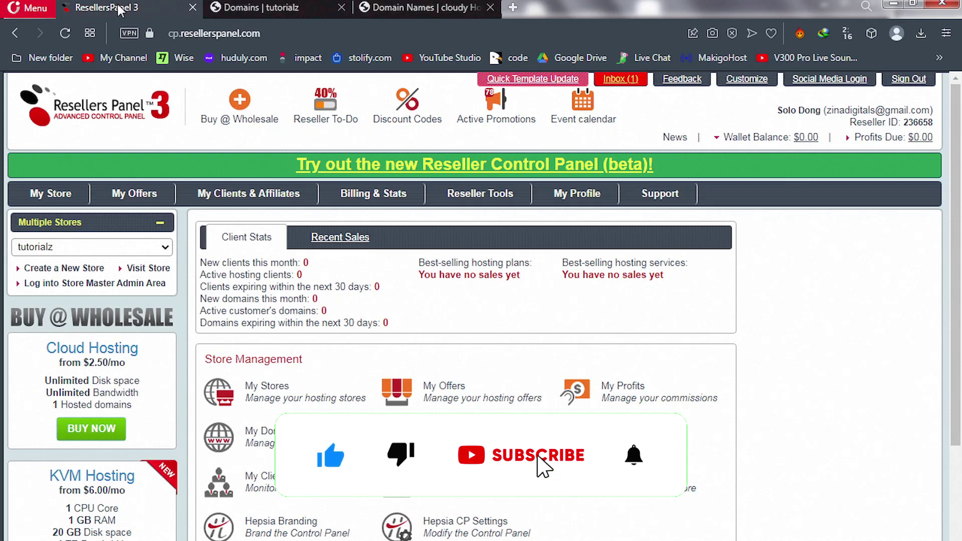
mouse_move(133, 201)
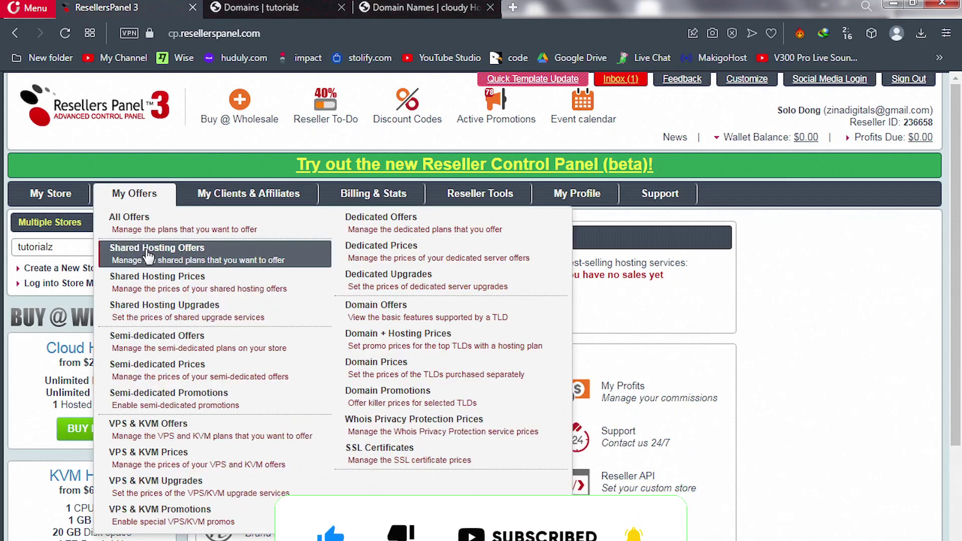
left_click(378, 306)
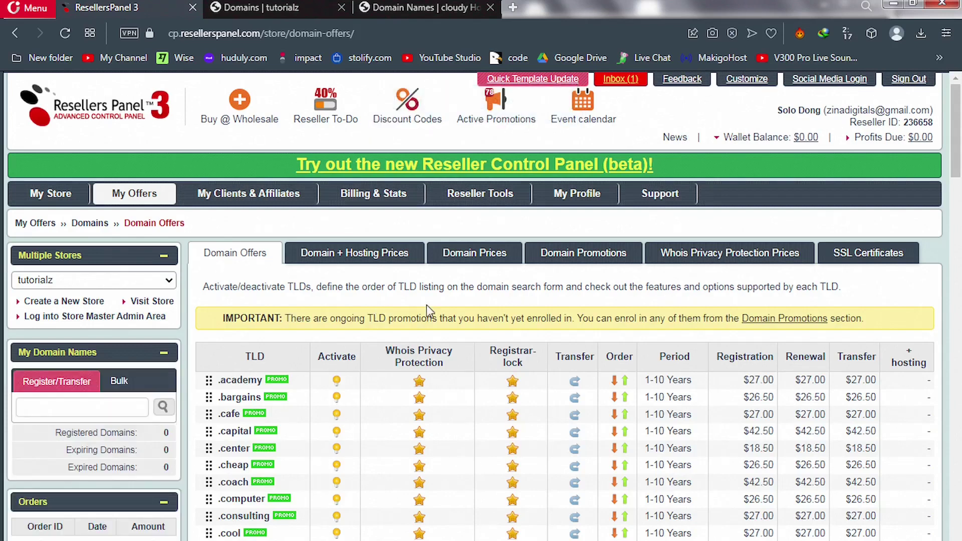
Step: Find the .com row and drag it up above .academy
scroll(960, 226, "down", 6)
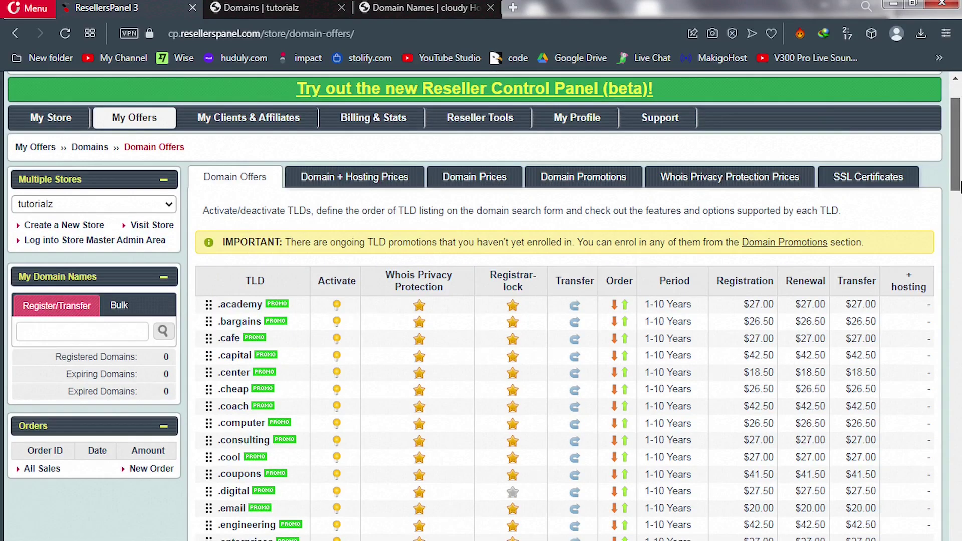
left_click_drag(960, 251, 960, 410)
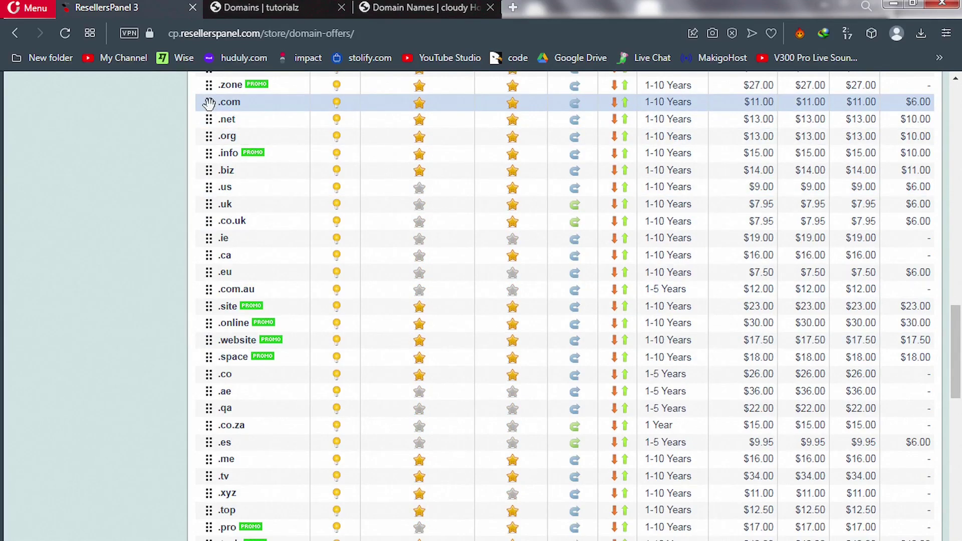
left_click_drag(209, 102, 215, 231)
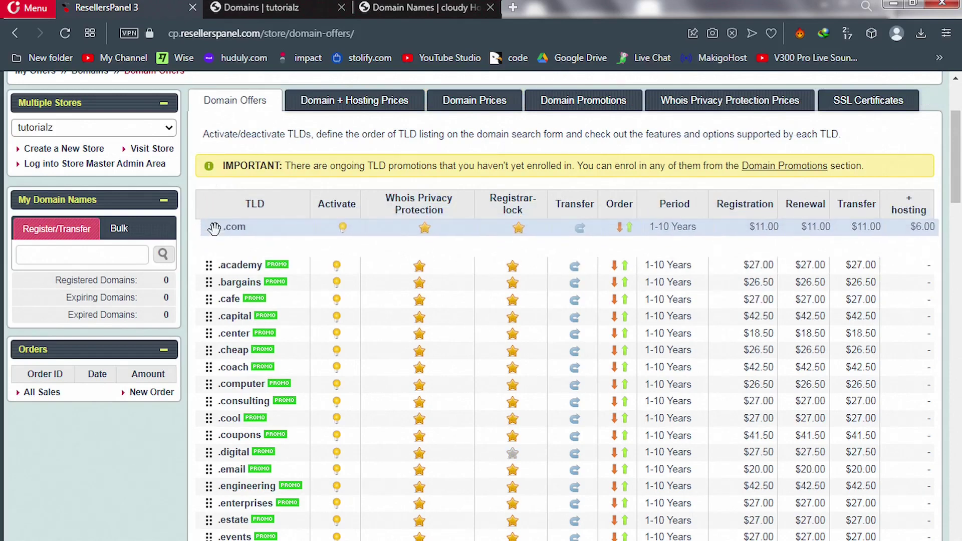
Step: Drop .com into first place, then drag .net up to sit directly below .com
left_click_drag(214, 228, 217, 230)
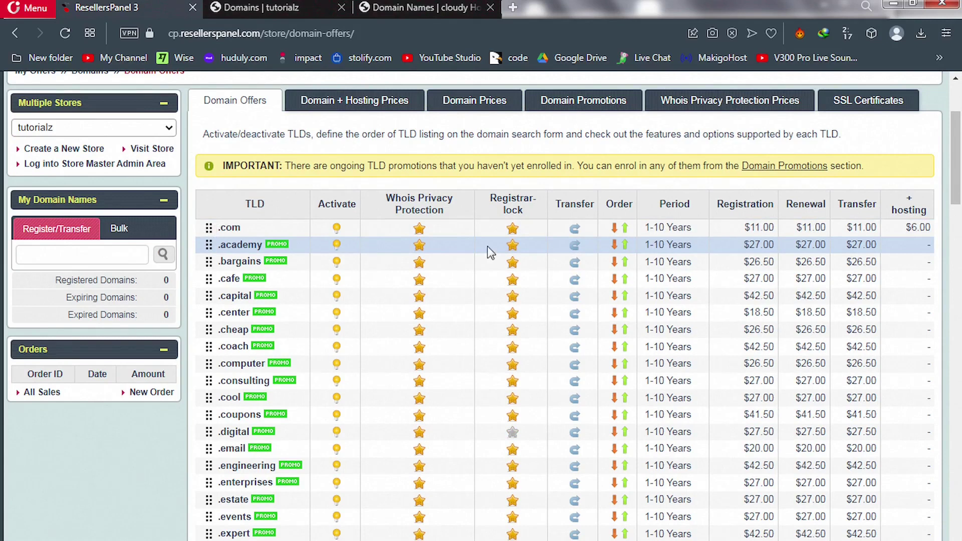
left_click_drag(956, 193, 960, 436)
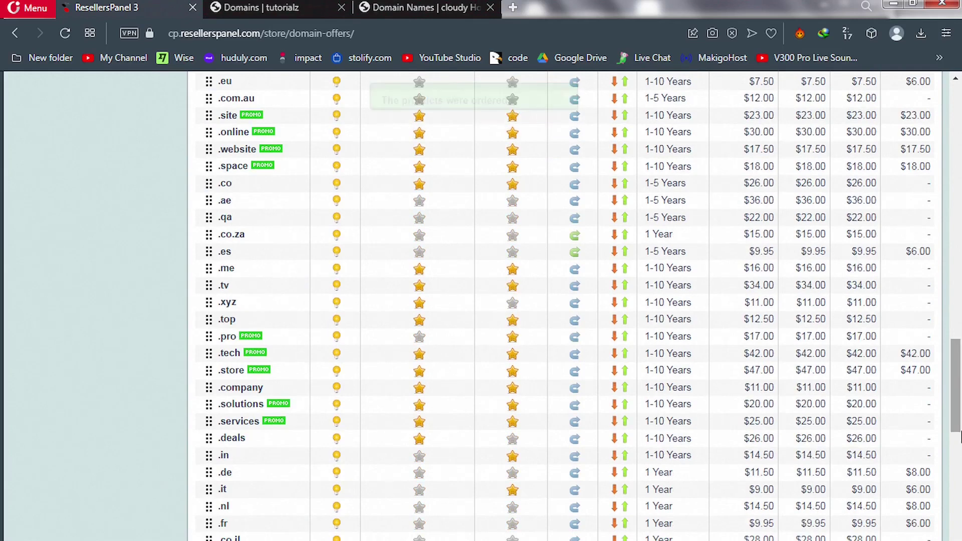
left_click_drag(960, 436, 960, 540)
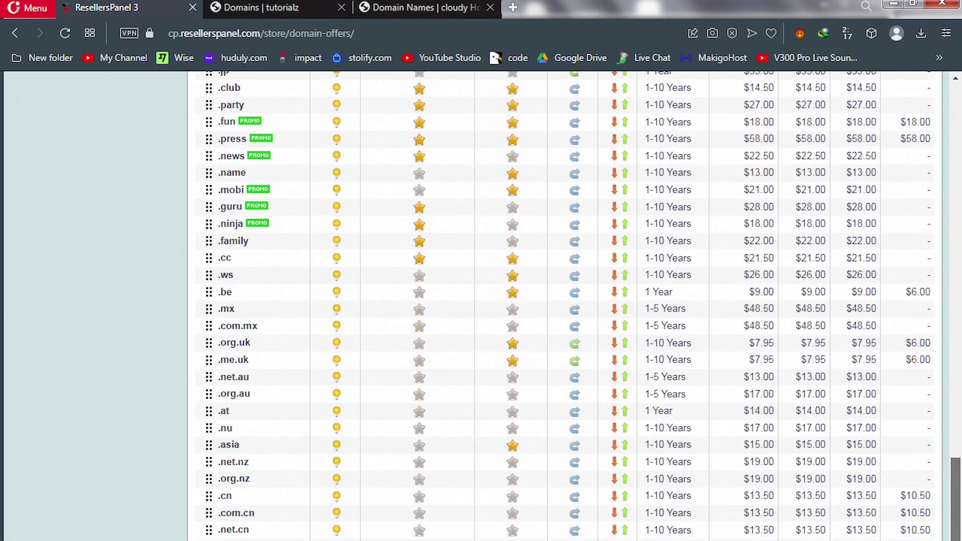
scroll(576, 306, "down", 4)
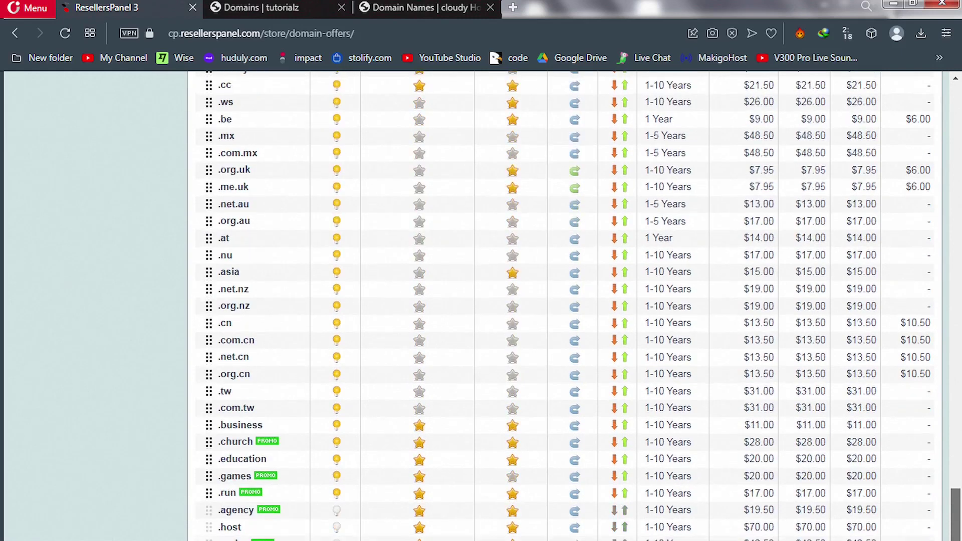
left_click_drag(960, 540, 959, 374)
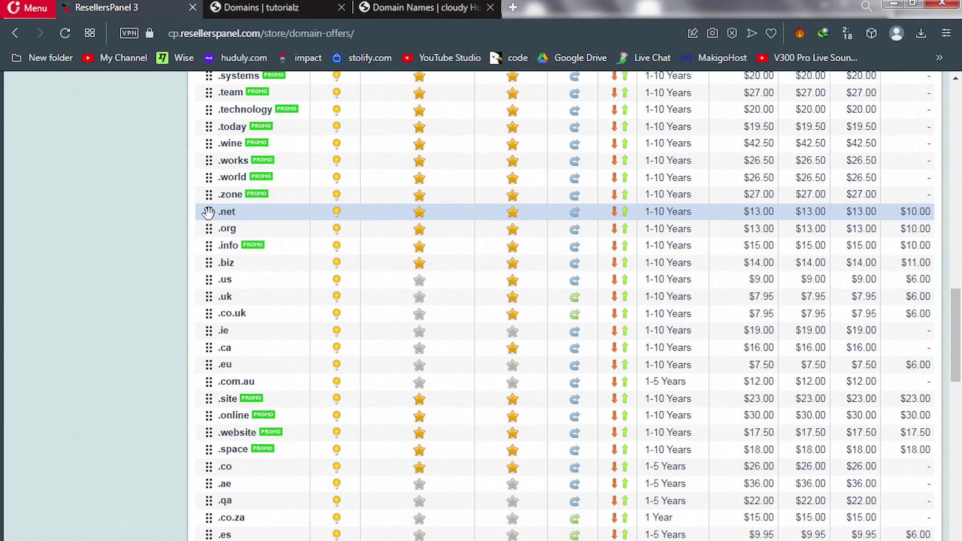
left_click_drag(209, 209, 214, 413)
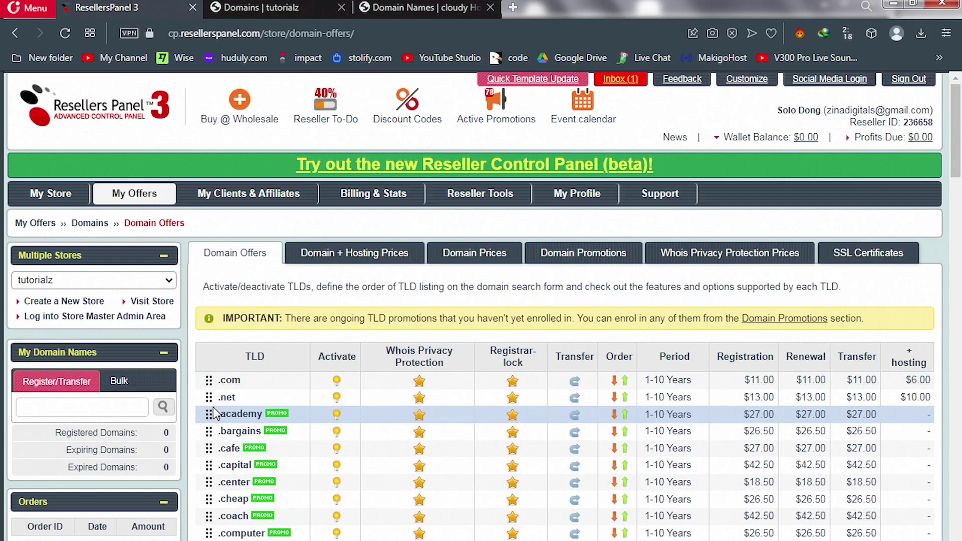
left_click(260, 10)
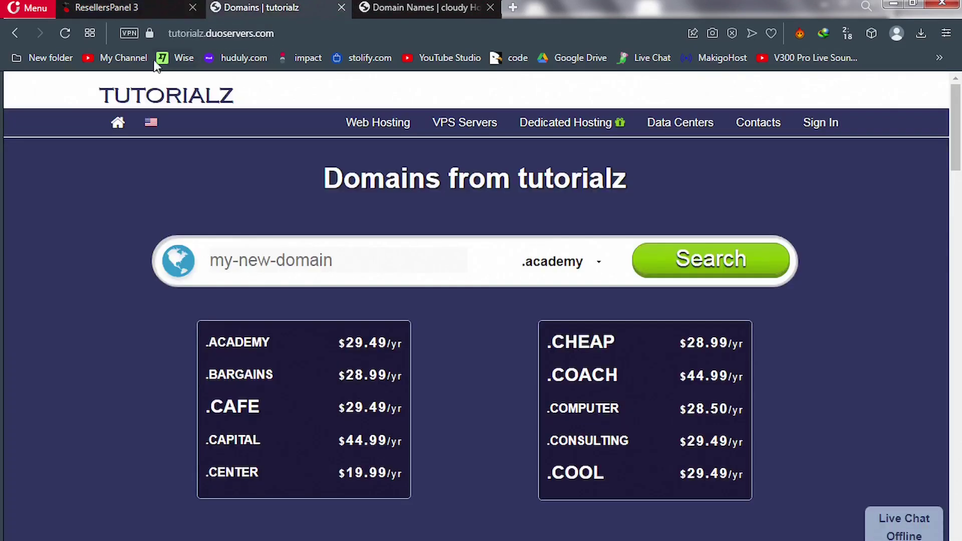
left_click(68, 33)
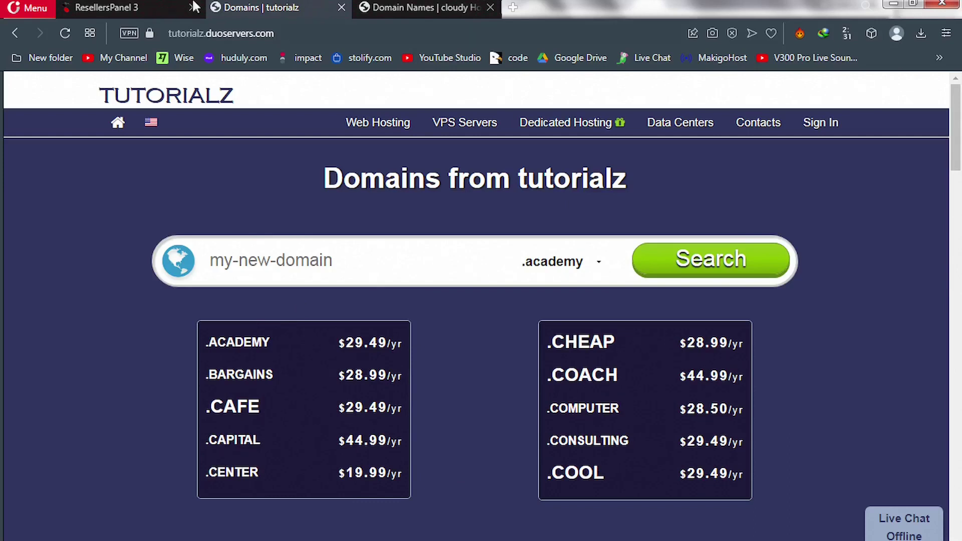
left_click(127, 5)
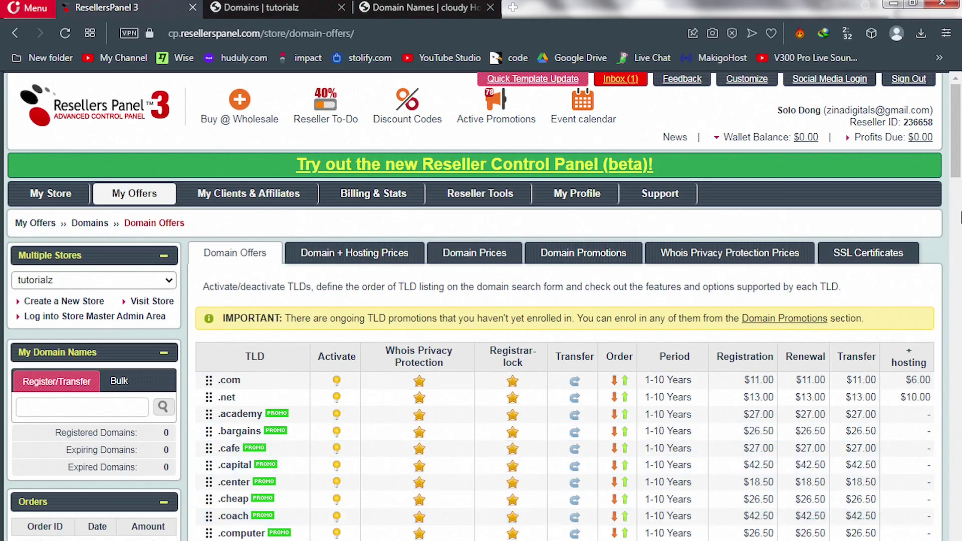
scroll(961, 218, "down", 5)
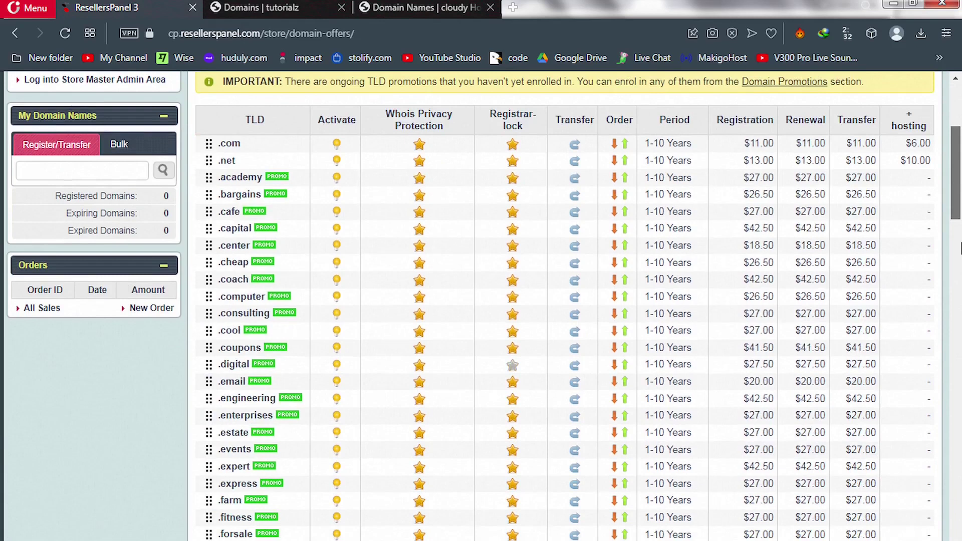
scroll(961, 247, "down", 2)
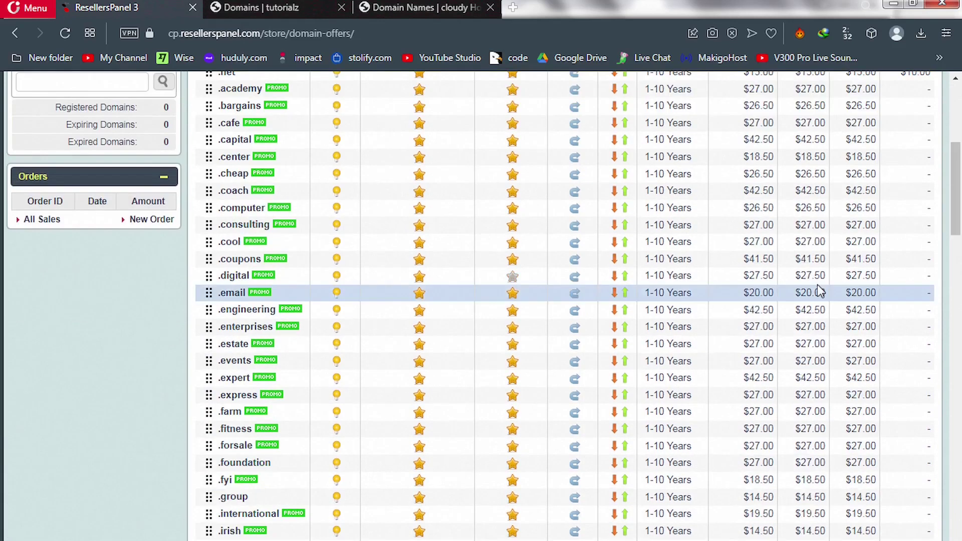
left_click(514, 282)
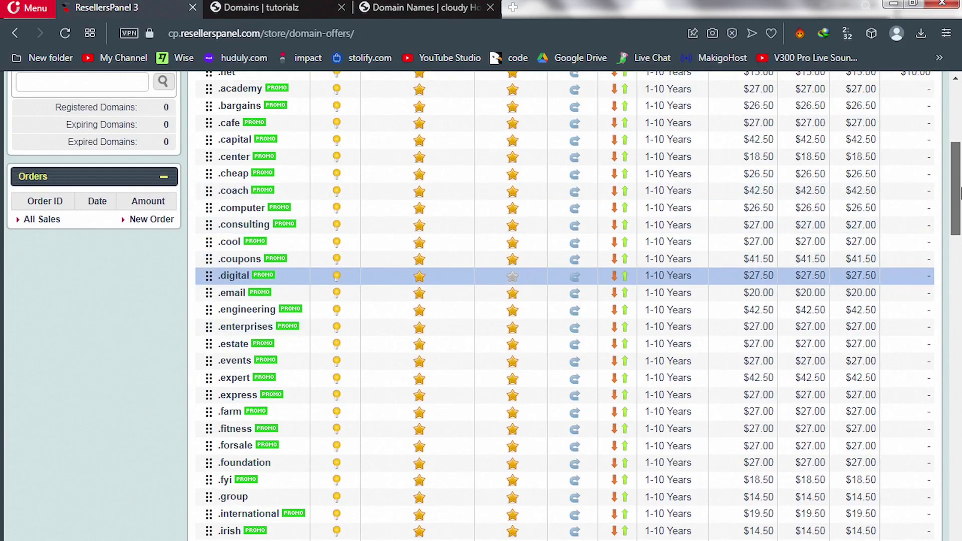
left_click_drag(961, 213, 961, 125)
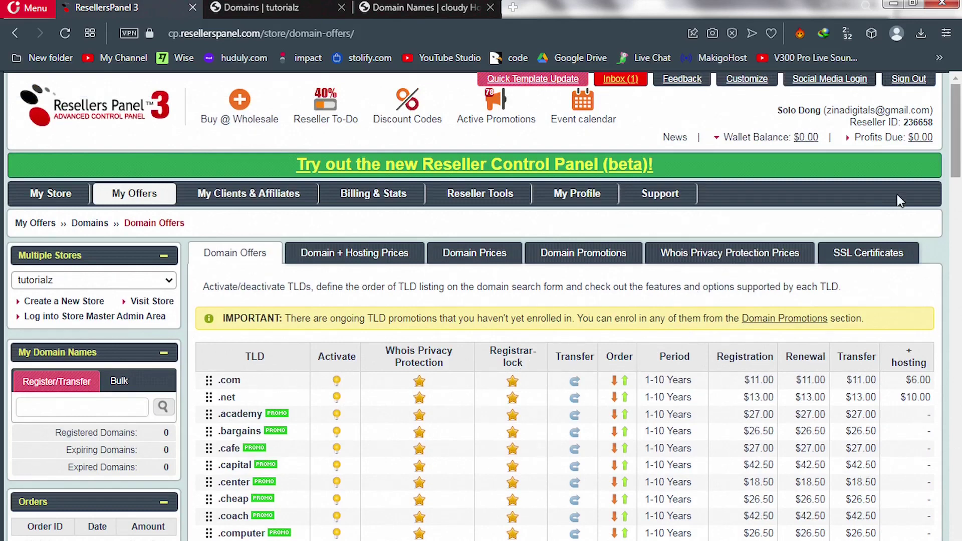
left_click_drag(959, 181, 960, 122)
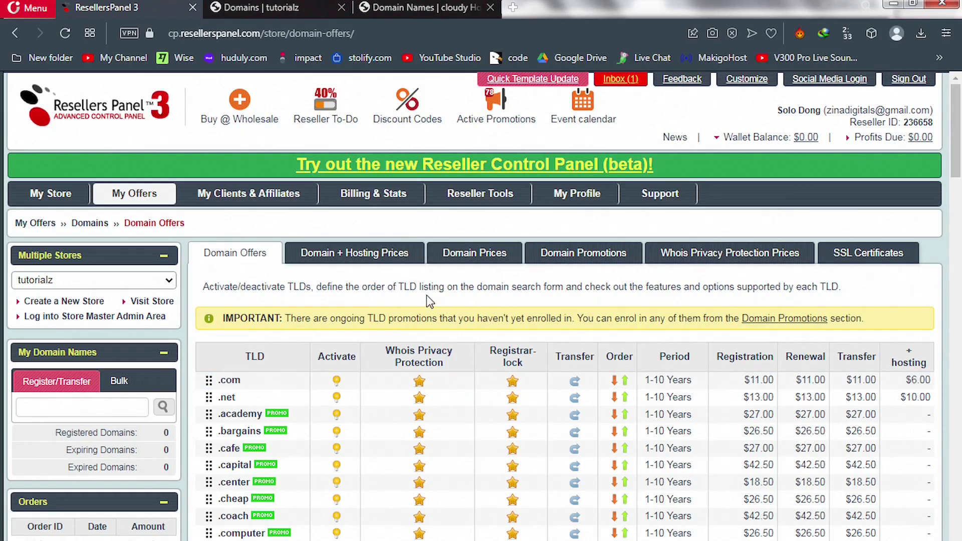
Step: Open Domain + Hosting Prices and highlight .com's $20.00 max price
left_click(373, 259)
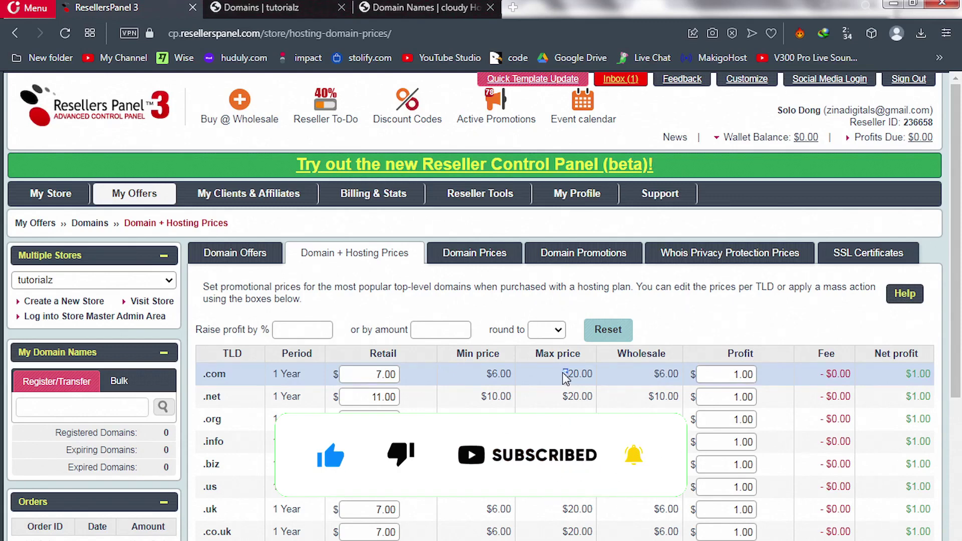
left_click_drag(564, 374, 594, 373)
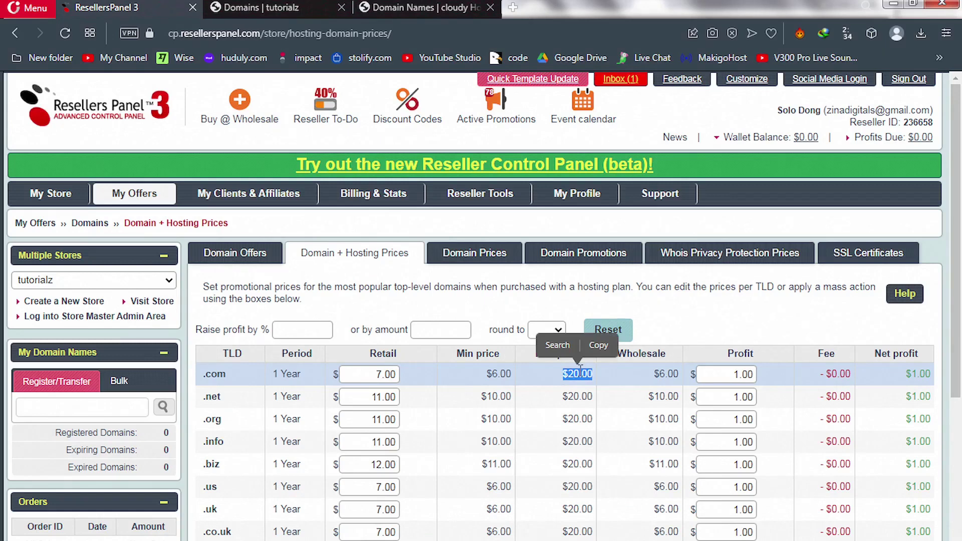
left_click(581, 370)
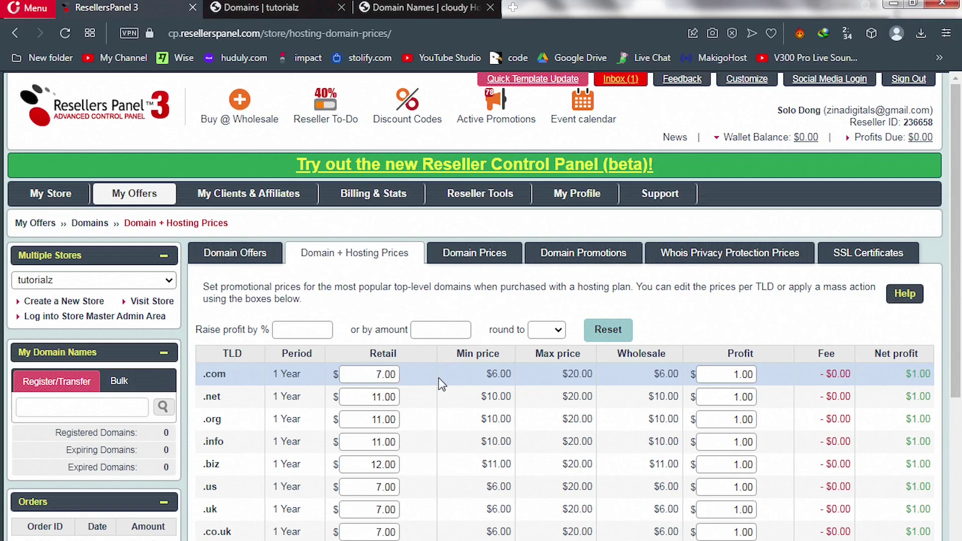
left_click(466, 260)
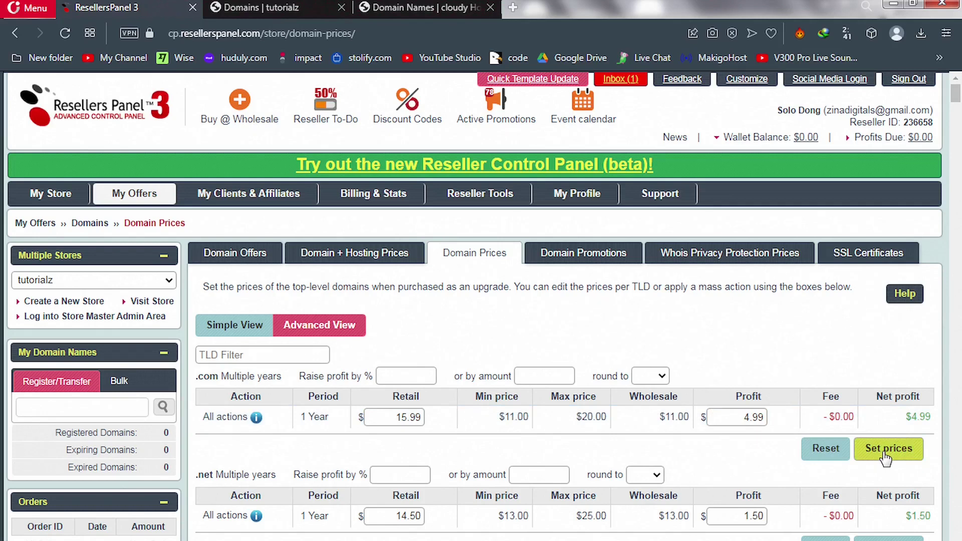
left_click(233, 328)
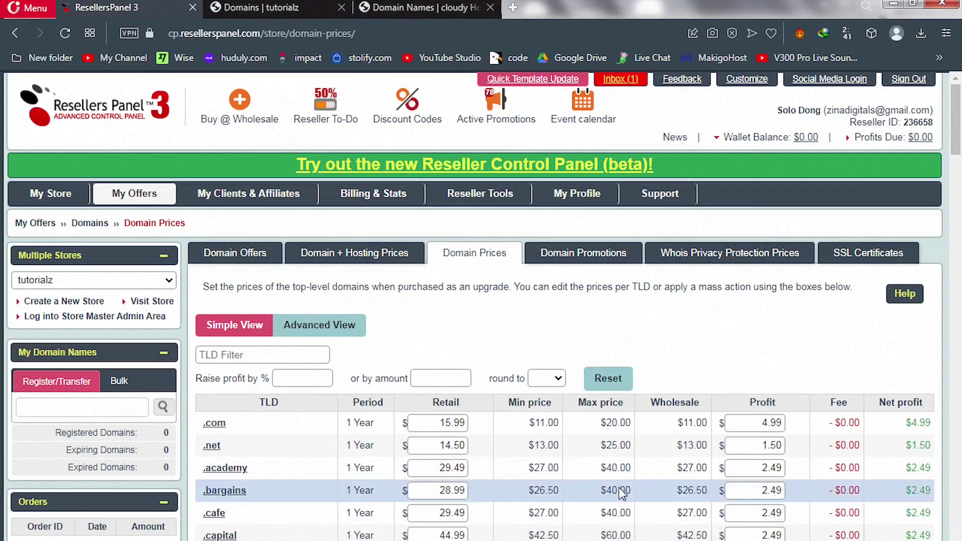
left_click_drag(955, 155, 959, 176)
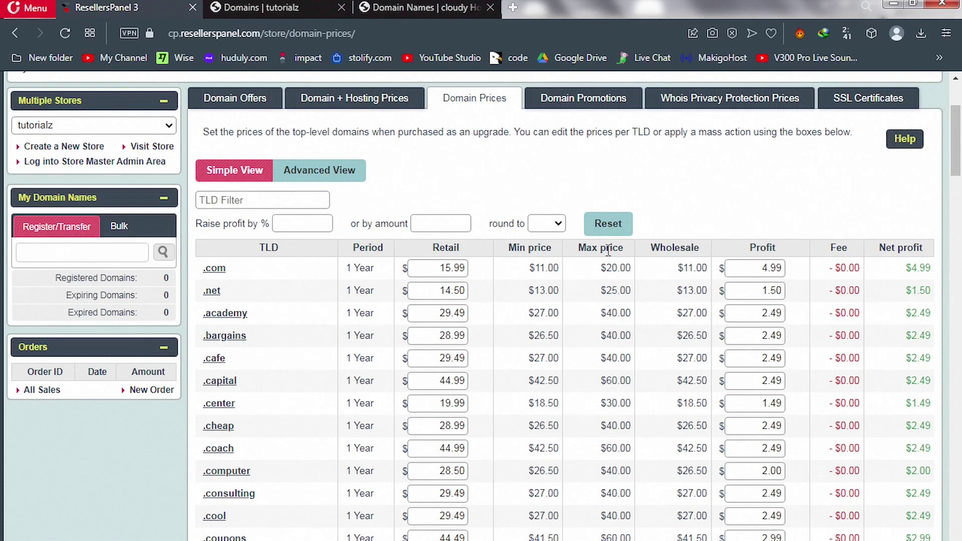
left_click_drag(601, 268, 632, 269)
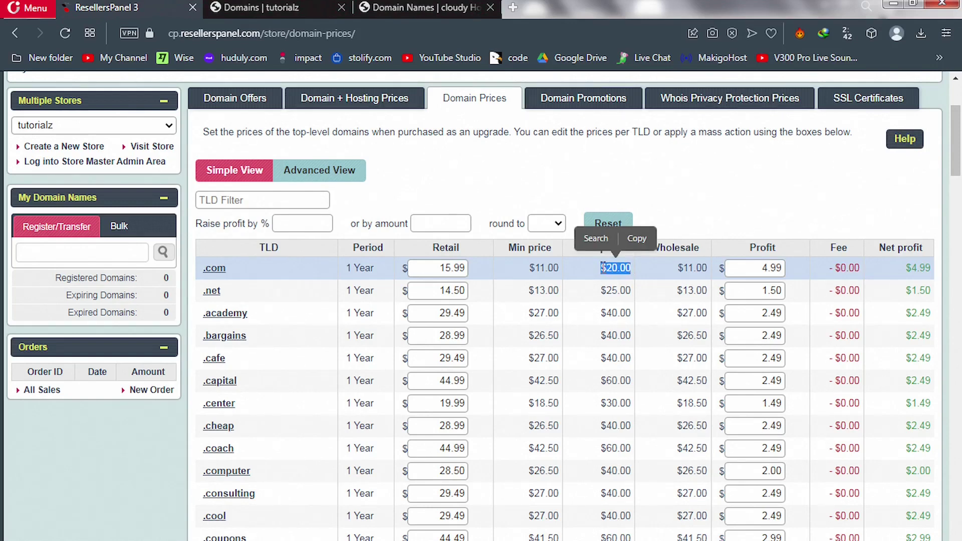
Step: After noting .com's $20.00 max price, raise all domain profits by amount 5
left_click(604, 268)
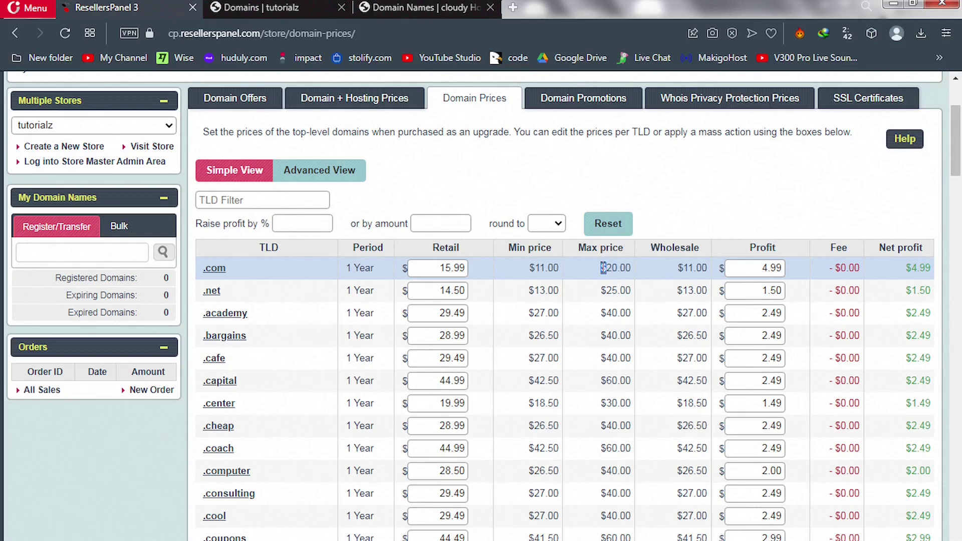
left_click_drag(603, 268, 641, 275)
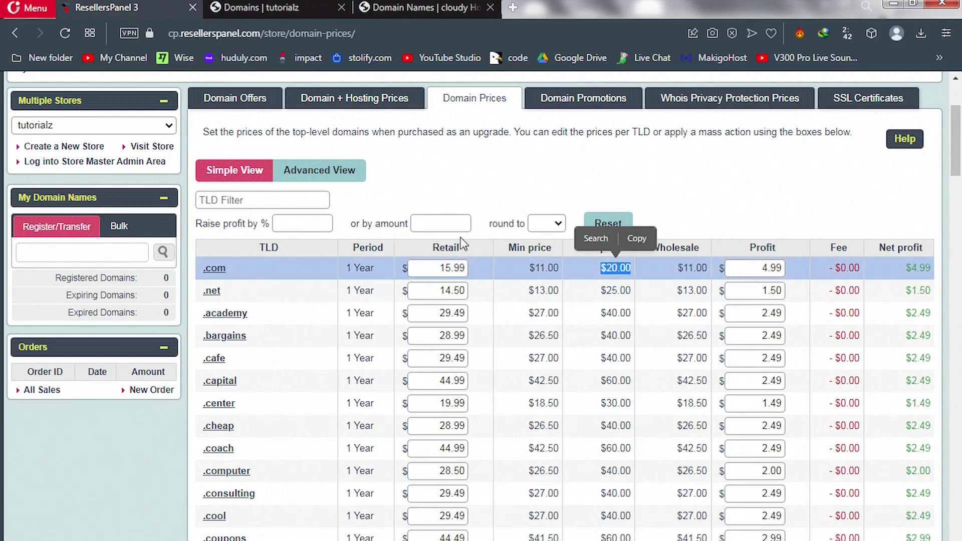
left_click(445, 223)
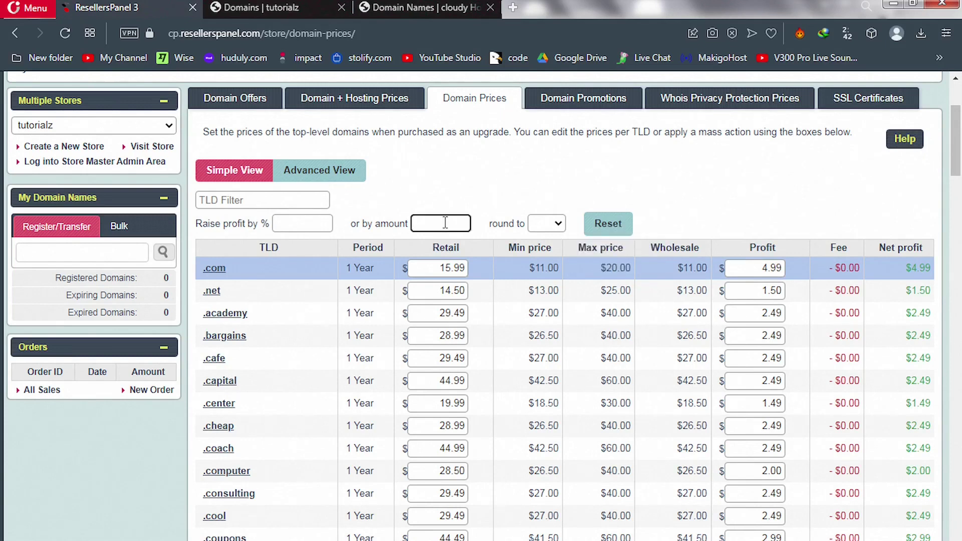
type("5")
left_click(736, 243)
scroll(923, 211, "down", 3)
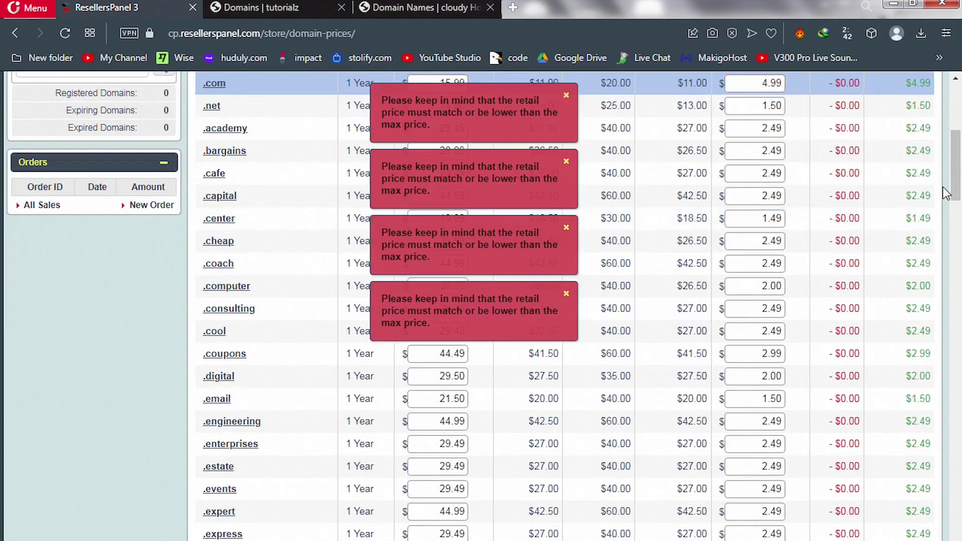
left_click_drag(960, 185, 960, 145)
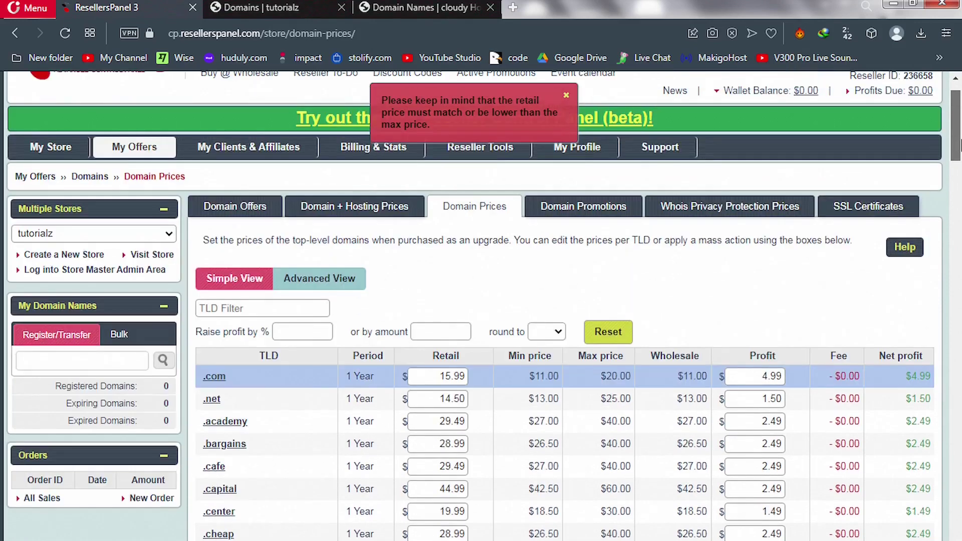
Step: Re-enter 5 as the flat profit increase and review the updated price table
left_click(456, 328)
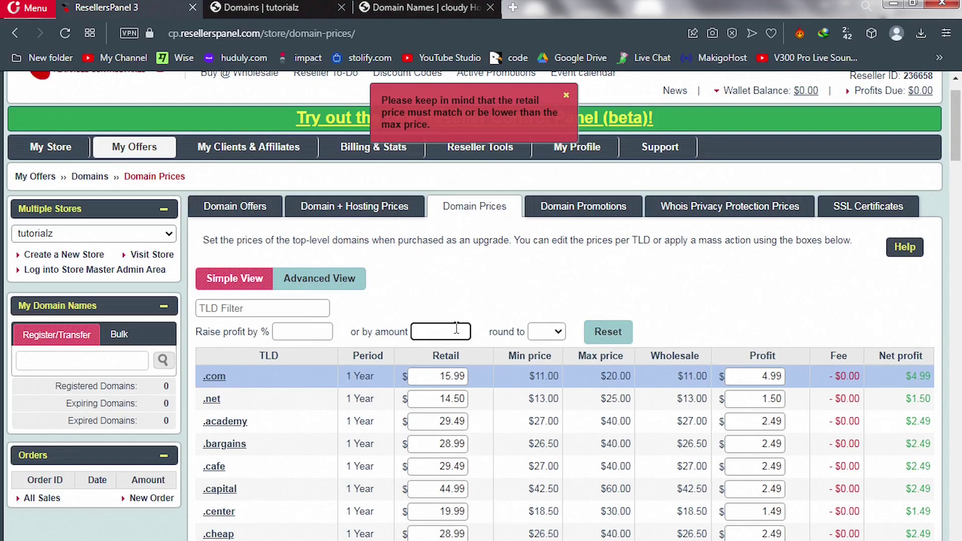
type("5")
scroll(960, 321, "down", 15)
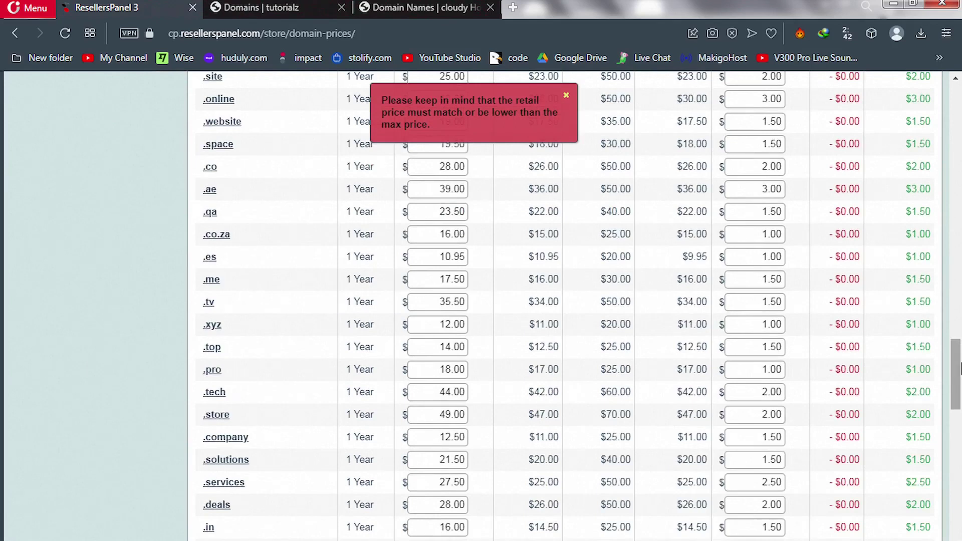
left_click_drag(960, 369, 960, 536)
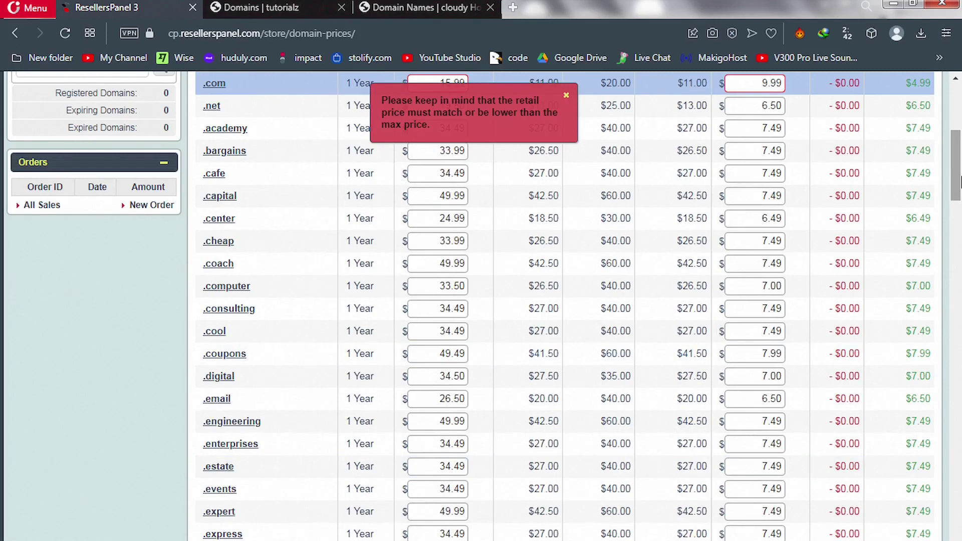
Step: Change the .com profit to 9.00
scroll(954, 216, "up", 5)
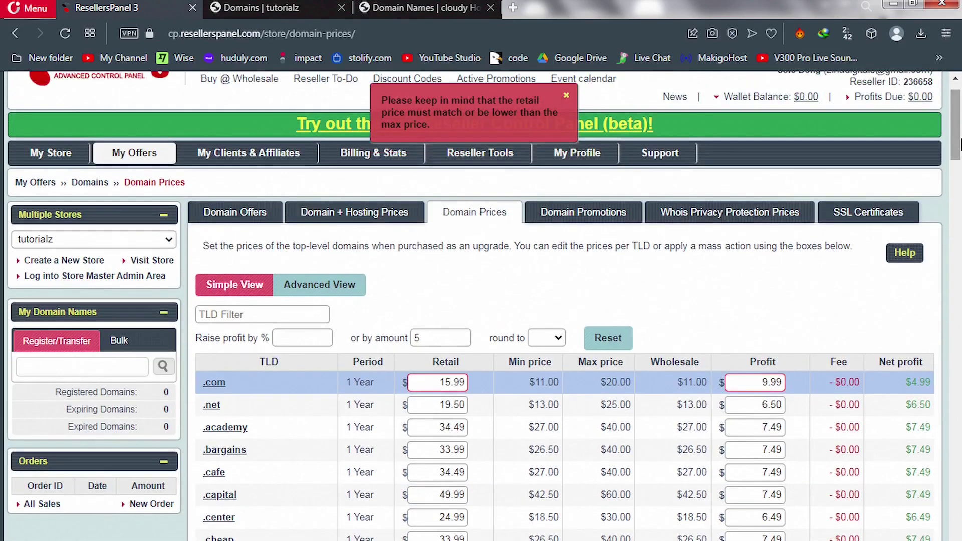
scroll(862, 157, "down", 4)
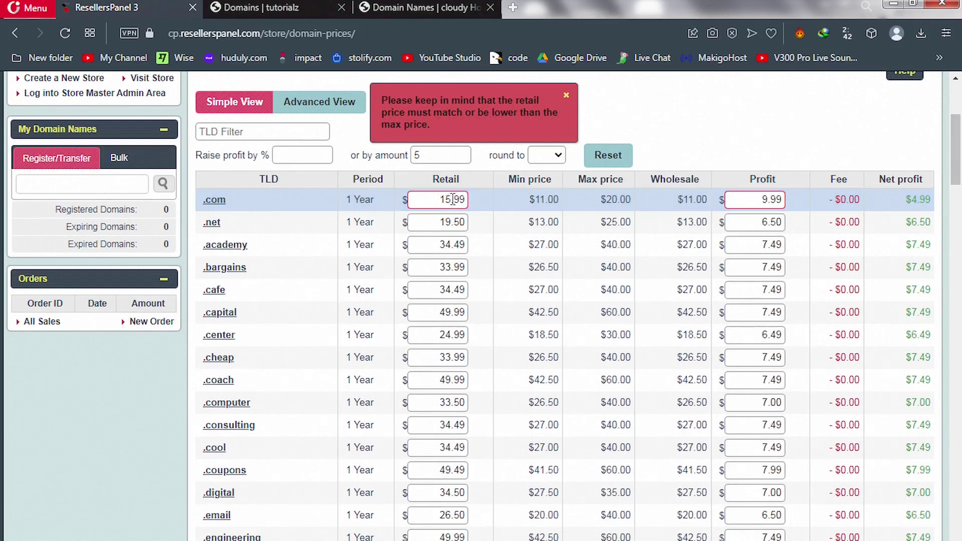
left_click(453, 200)
left_click_drag(452, 200, 447, 200)
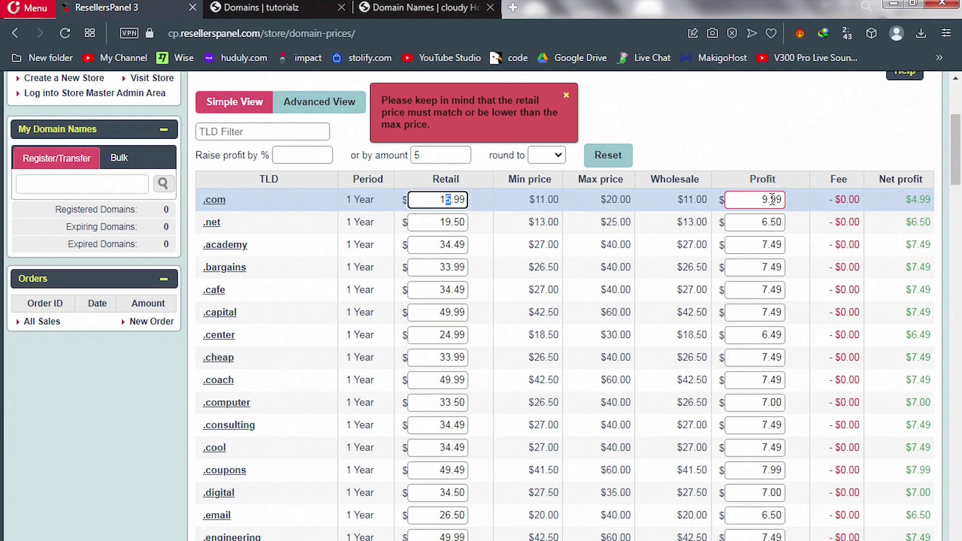
left_click_drag(770, 199, 783, 199)
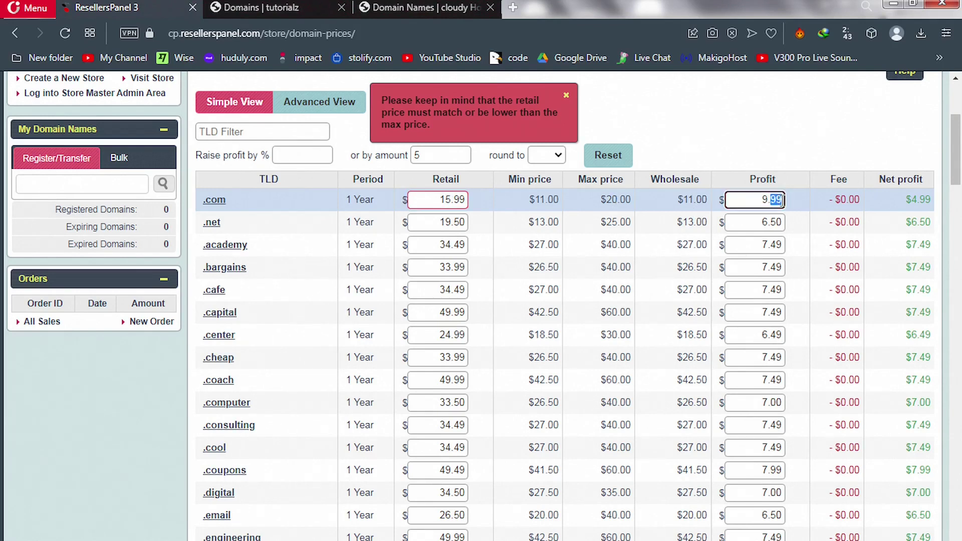
type("00")
left_click(754, 140)
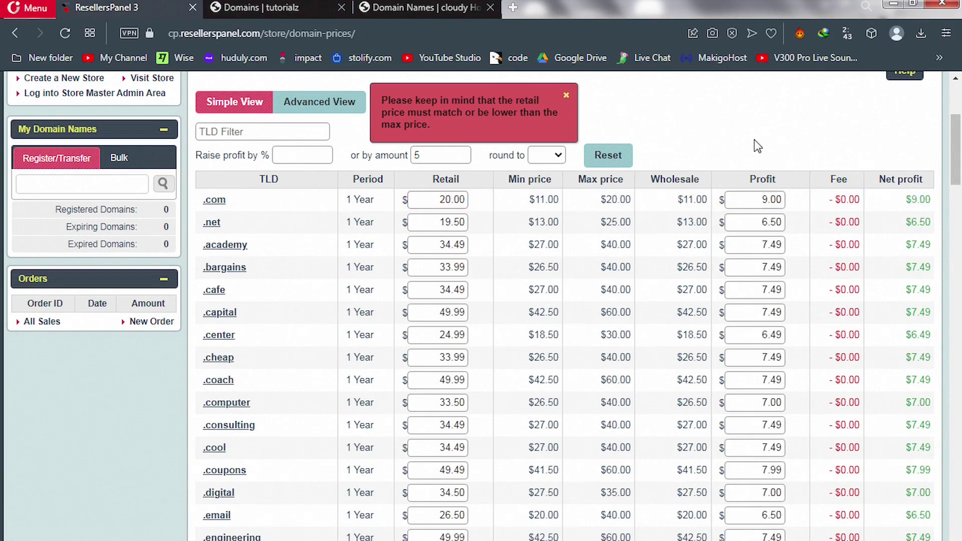
Step: Lower the .com profit to 5.00, bringing retail to $16.00
left_click(450, 201)
left_click_drag(770, 200, 753, 205)
type("5")
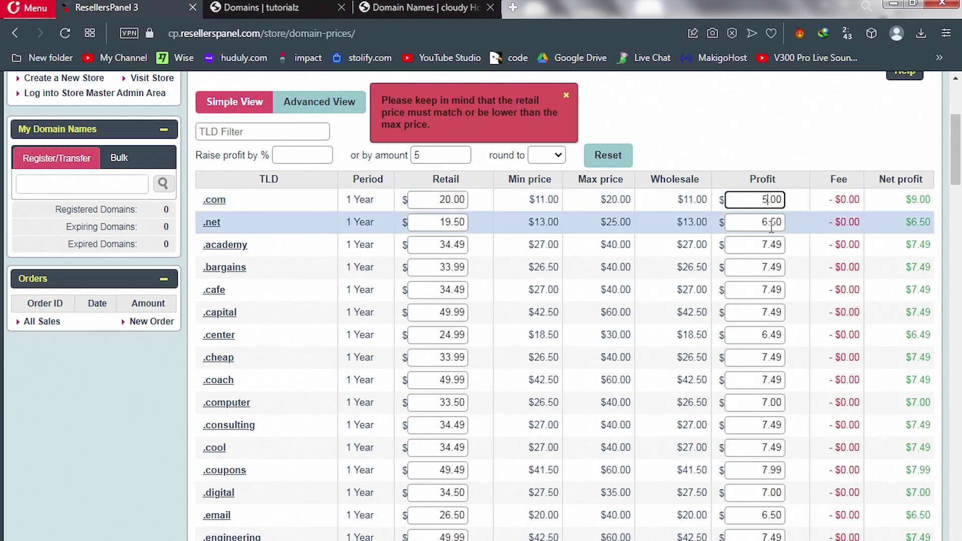
left_click(693, 264)
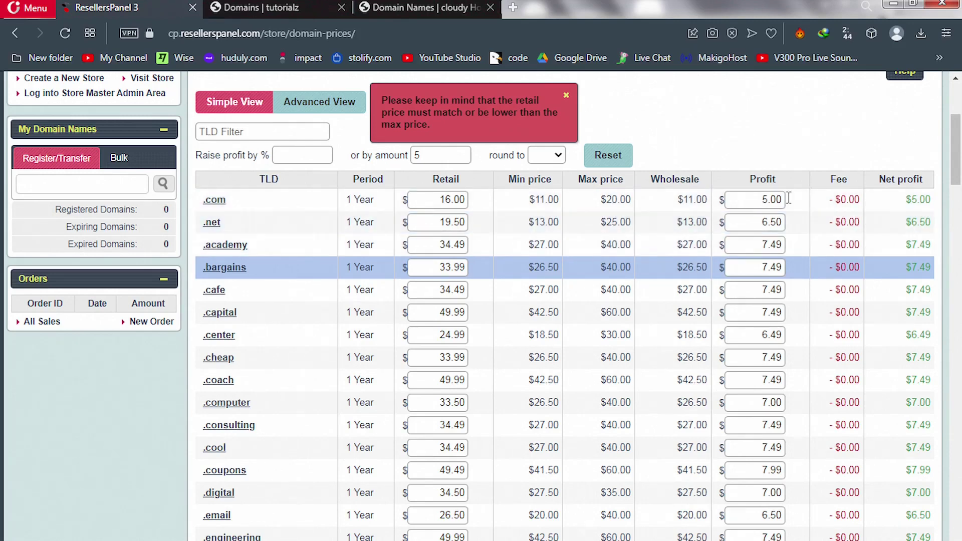
Step: Set the .net.au profit to 3.50
left_click_drag(960, 160, 960, 531)
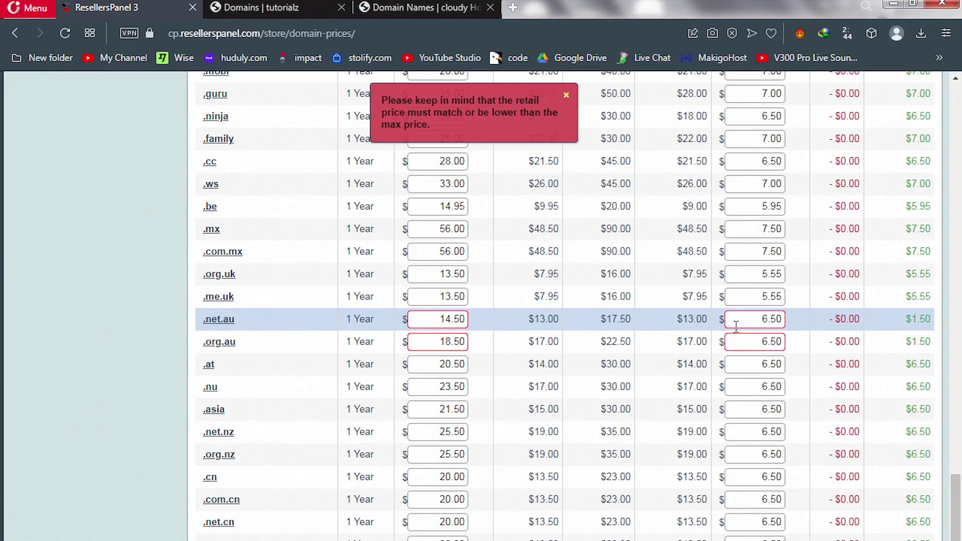
left_click(768, 320)
key("BackSpace")
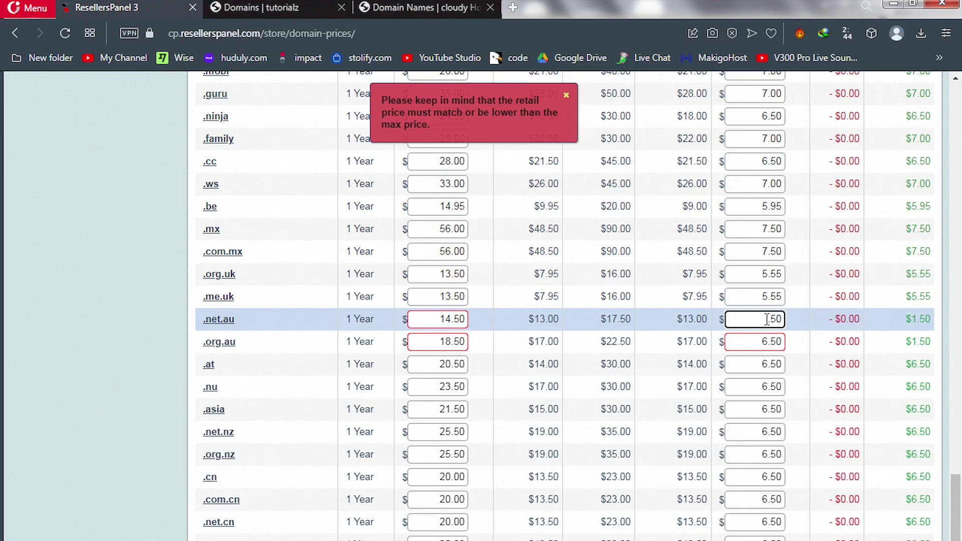
type("3")
left_click(657, 348)
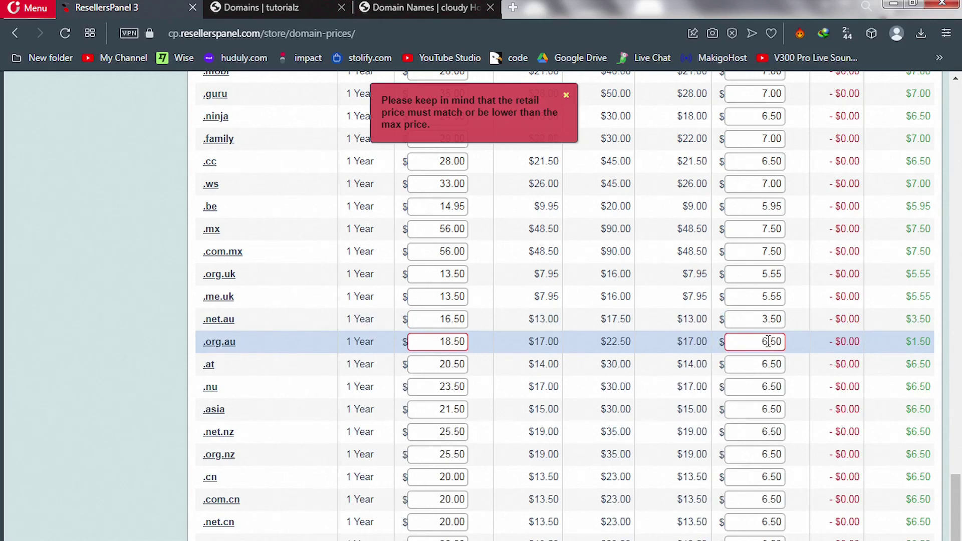
Step: Set the .org.au profit to 4.50 and return to the top of the table
left_click_drag(767, 341, 757, 341)
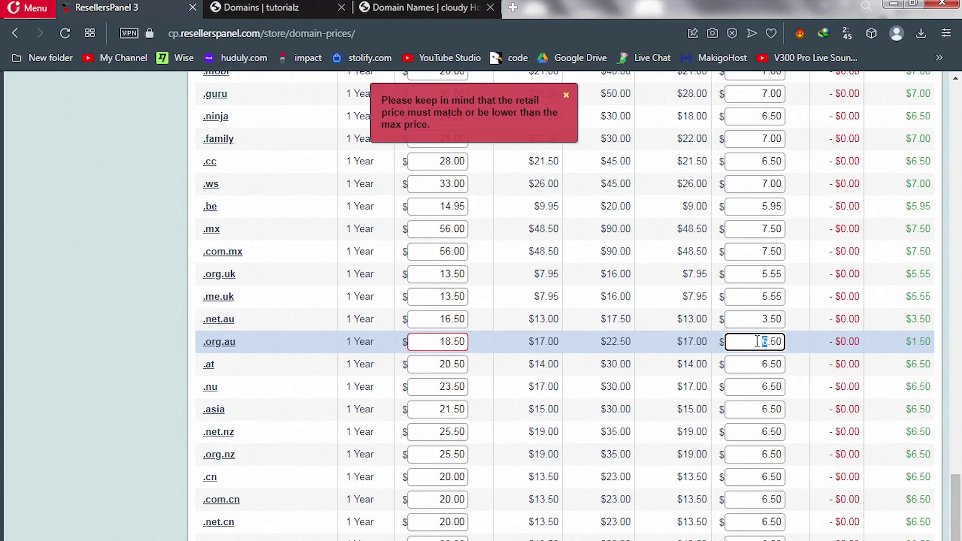
key("BackSpace")
type("4")
left_click(679, 369)
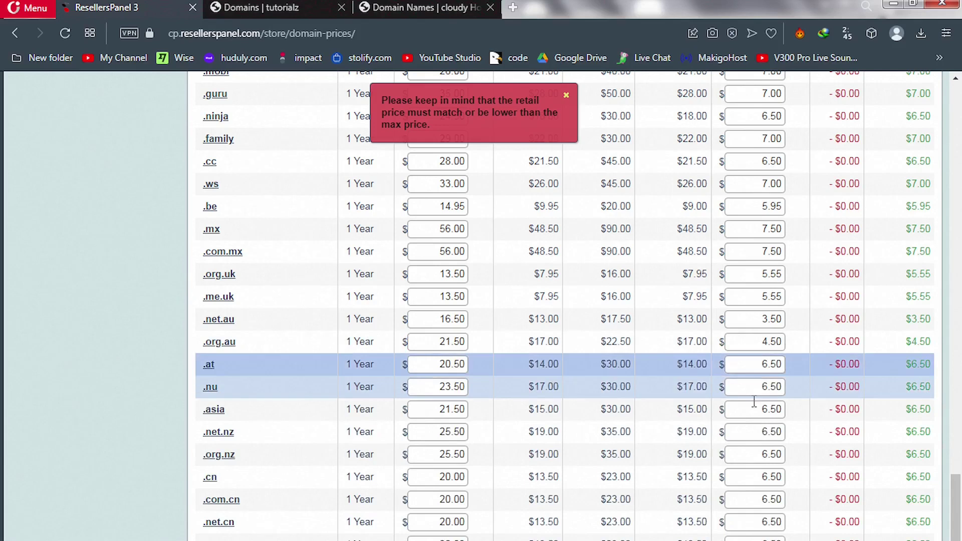
left_click(955, 536)
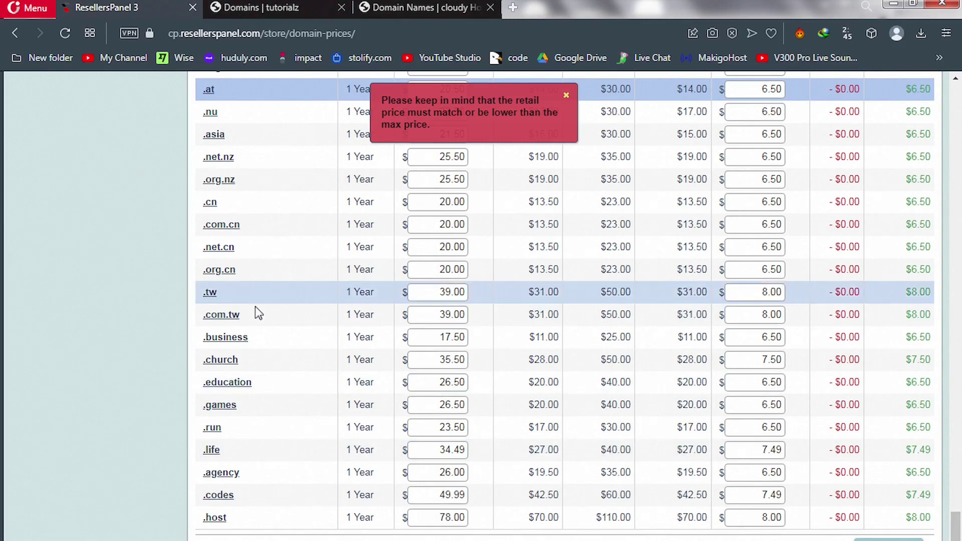
scroll(960, 138, "up", 1)
scroll(960, 138, "up", 20)
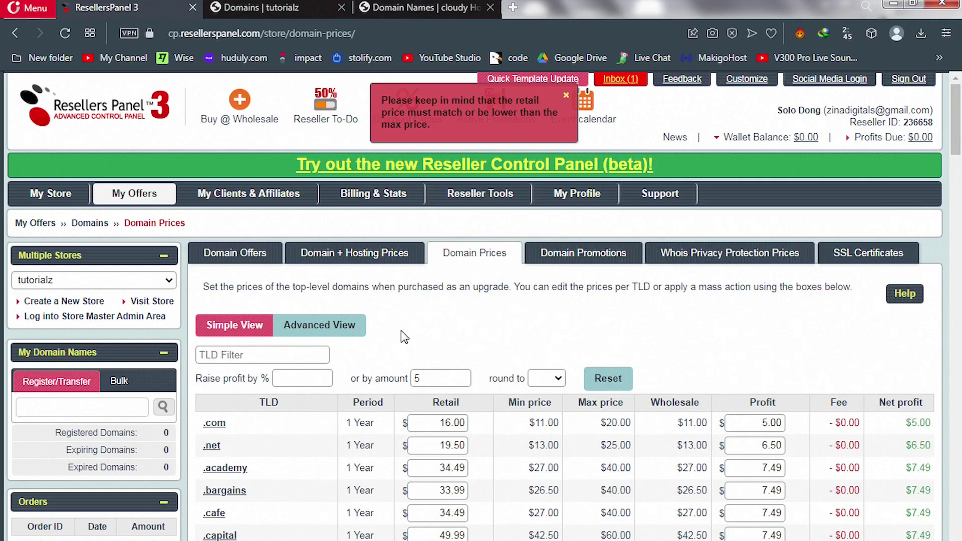
Step: Browse the Domain Promotions list, then return to the tutorialz storefront domains page
left_click(565, 260)
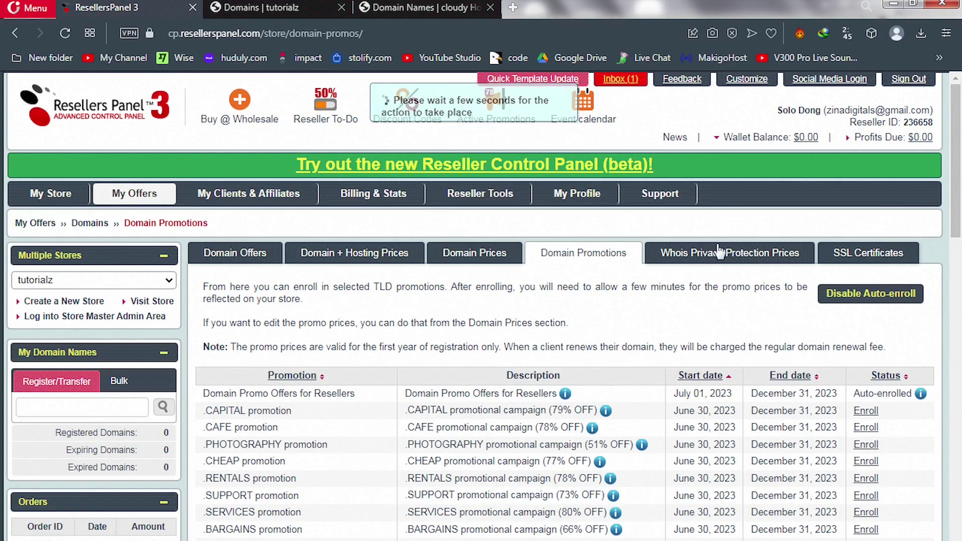
scroll(960, 213, "down", 1)
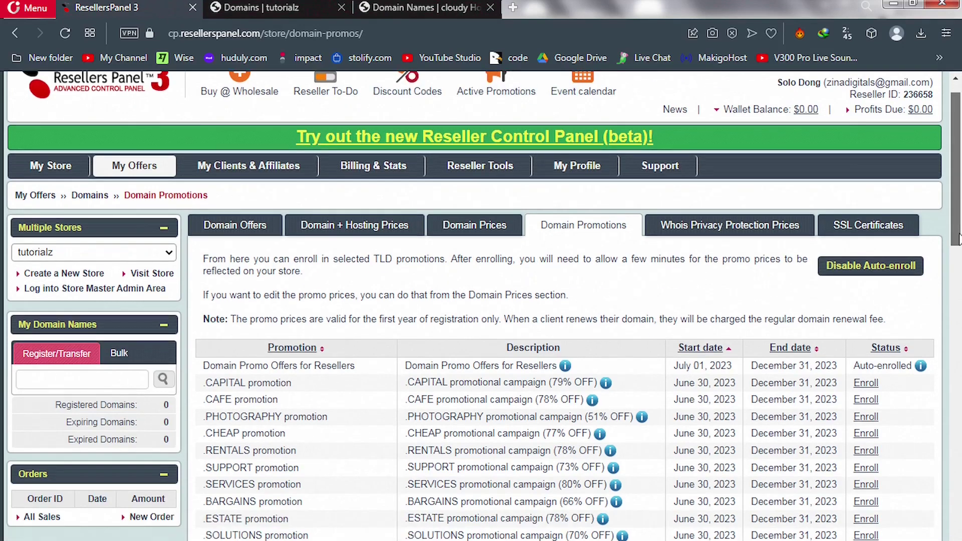
left_click_drag(958, 239, 825, 131)
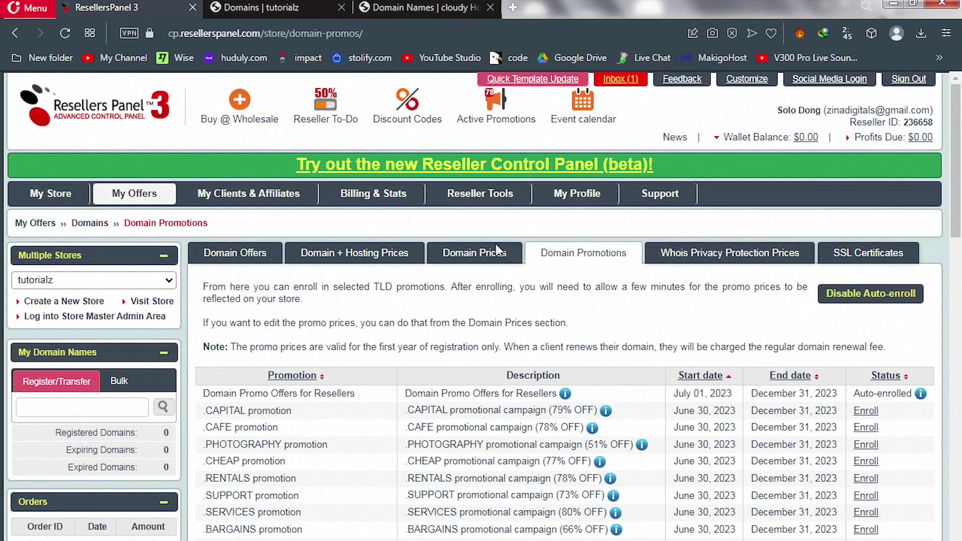
left_click(272, 8)
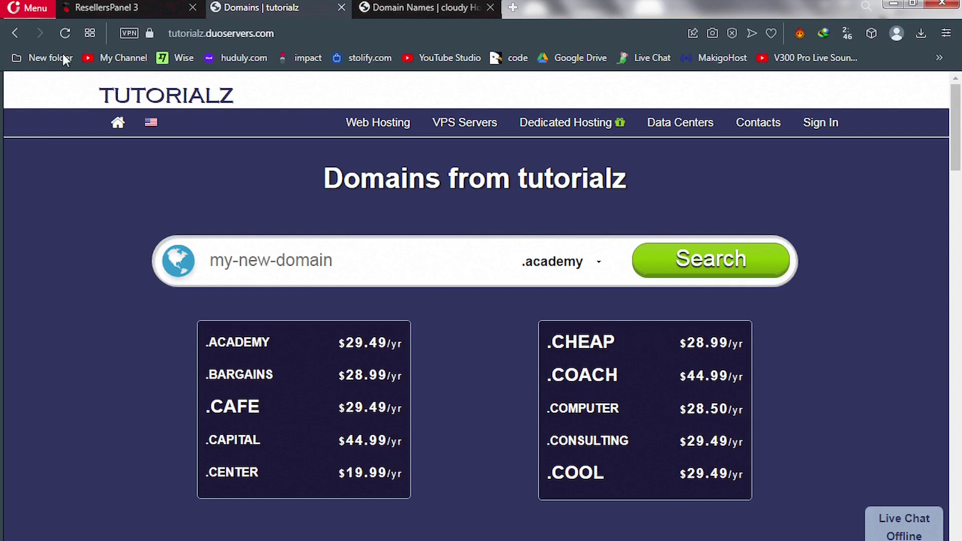
left_click(64, 34)
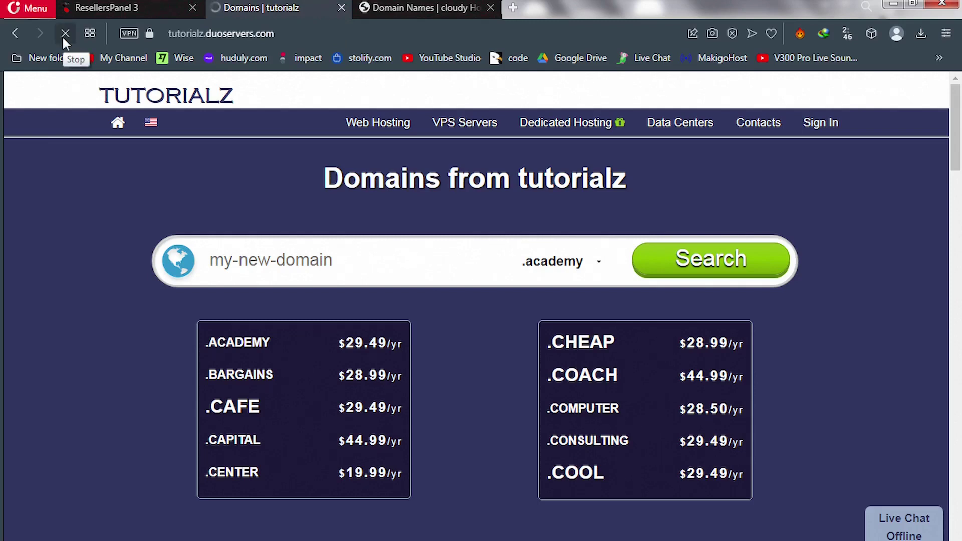